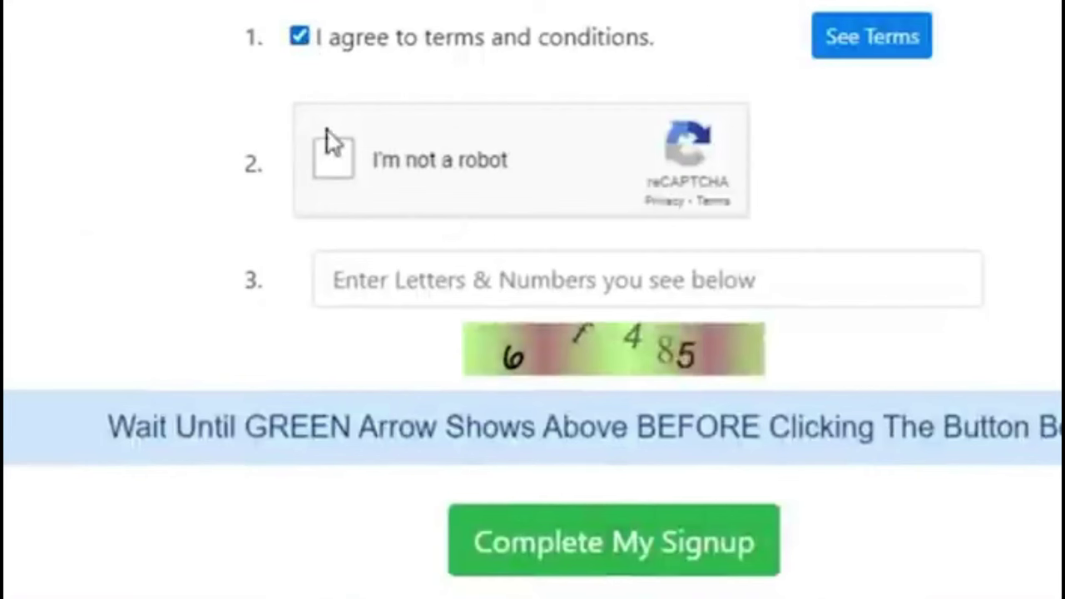
# - Tick 'I'm not a robot' and enter the displayed captcha code in the signup form
pyautogui.click(327, 173)
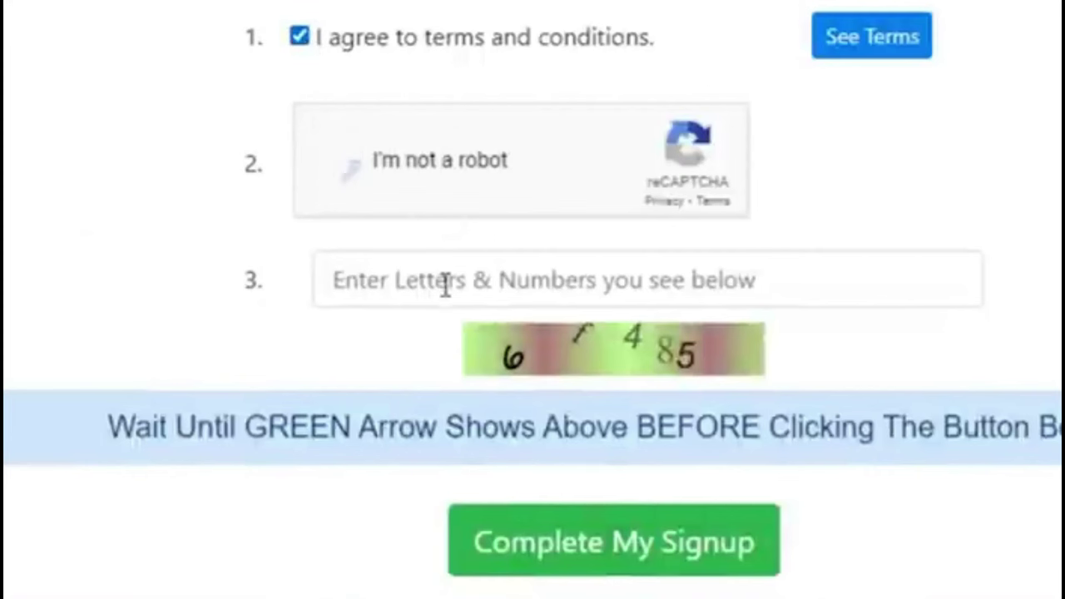
pyautogui.click(741, 276)
pyautogui.write('6f485')
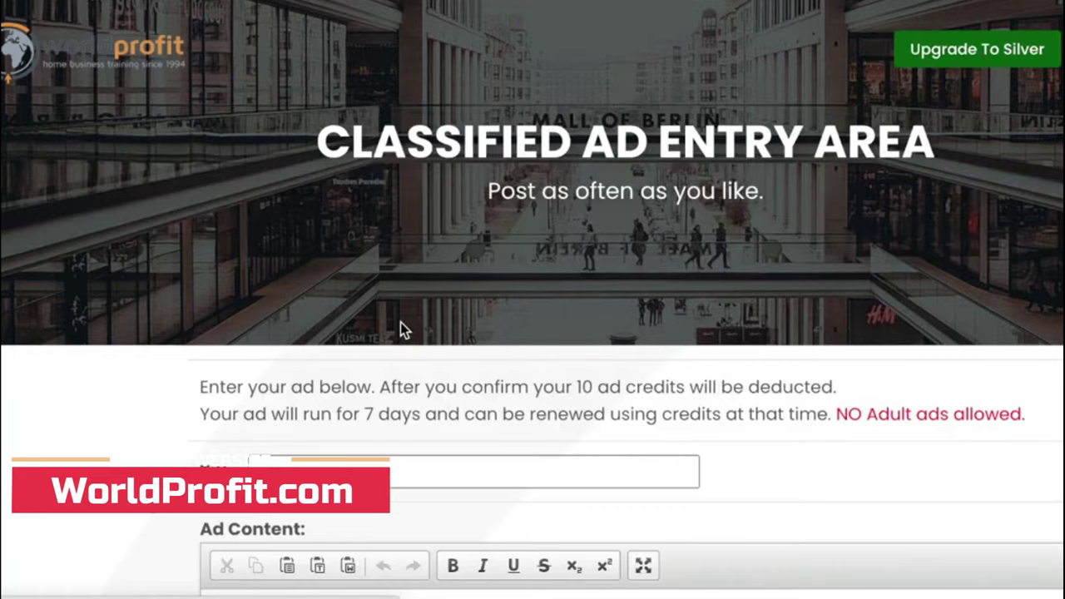
# - Scroll down the Classified Ad Entry Area page to the ad entry form
pyautogui.scroll(-1, 400, 324)
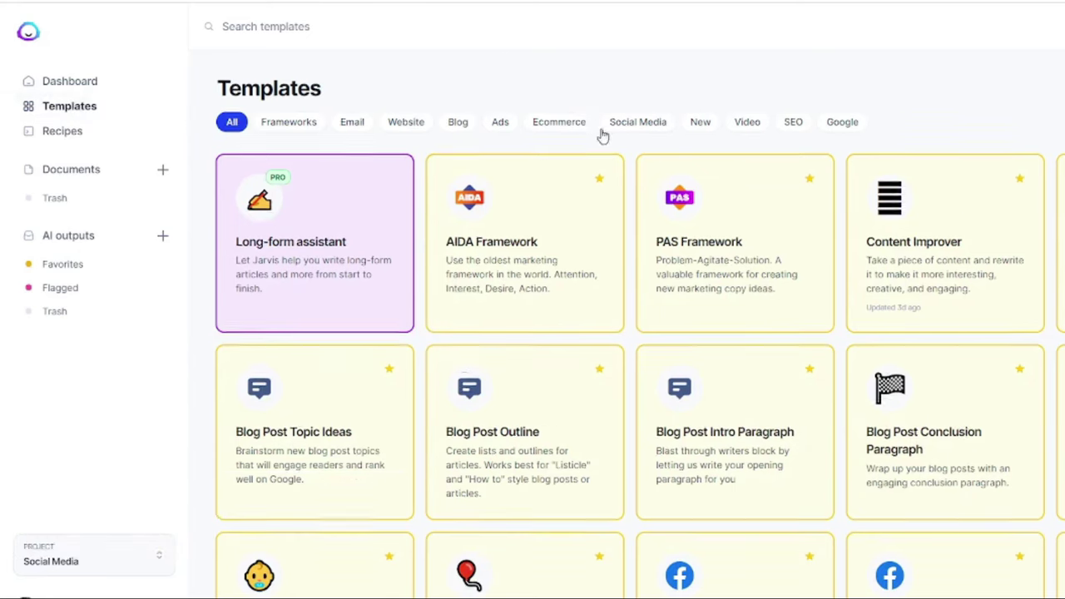
pyautogui.scroll(-15, 602, 136)
pyautogui.scroll(4, 671, 125)
pyautogui.scroll(10, 599, 117)
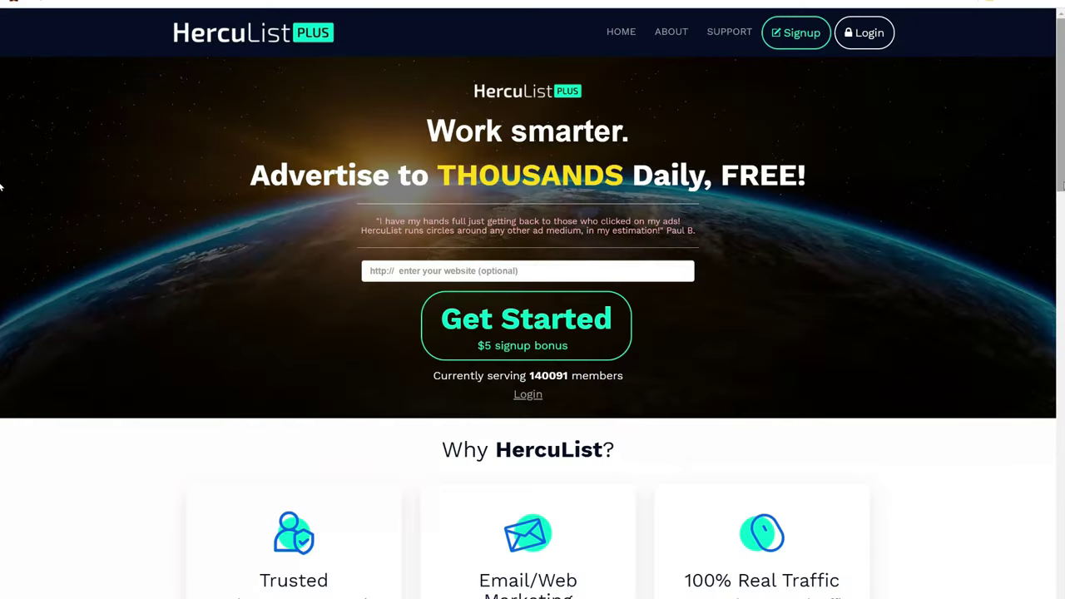
# - Start a free HercuList account from Get Started and scroll through the Create Account form
pyautogui.scroll(-1, 0, 187)
pyautogui.click(596, 333)
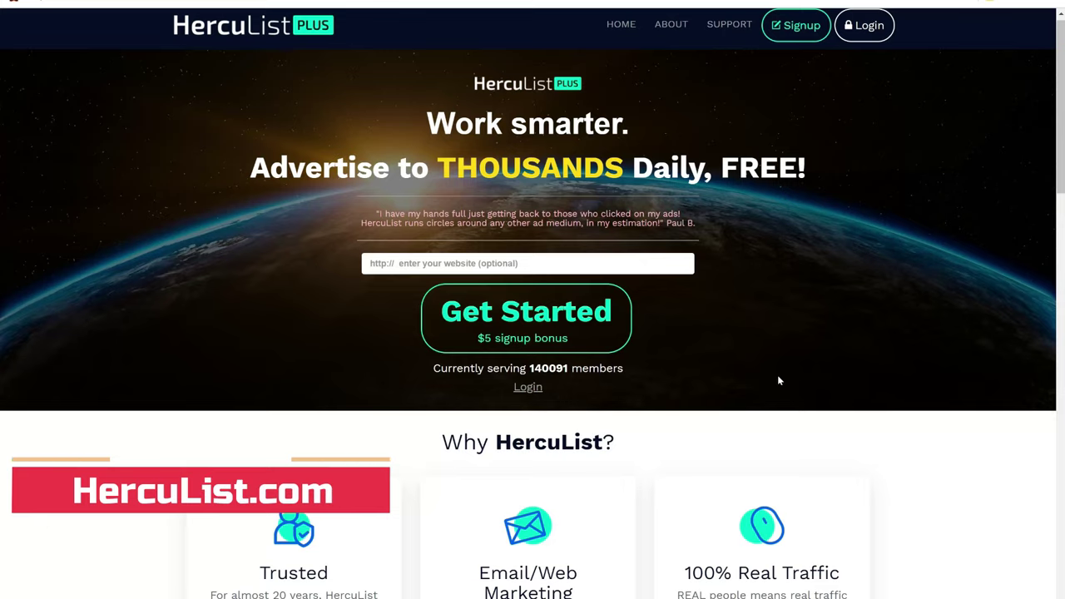
pyautogui.scroll(-3, 1, 79)
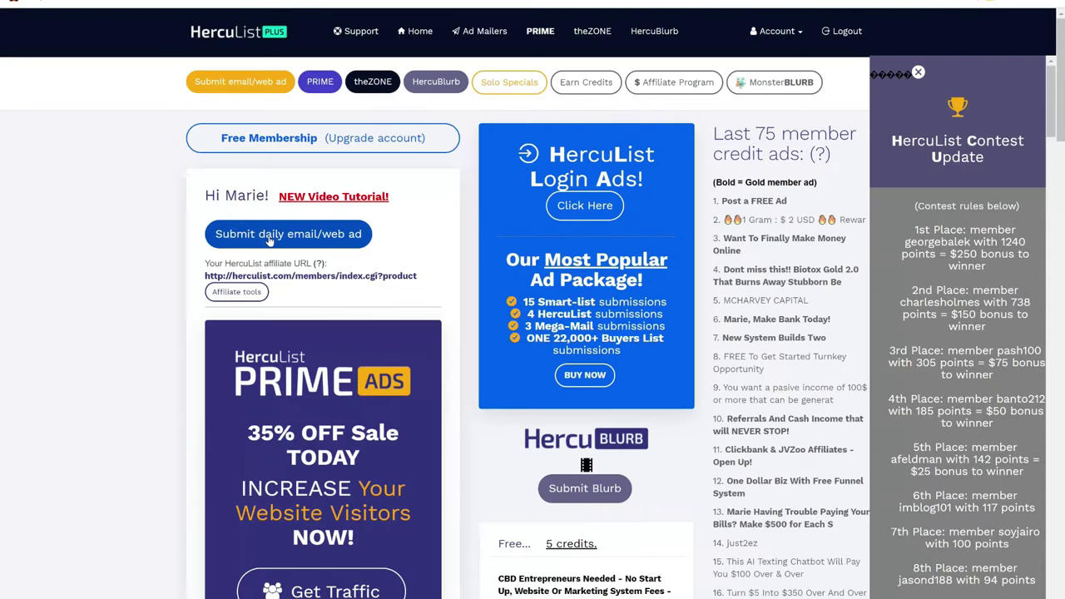
# - Open the daily email/web ad page, dismiss the POWERBLURB popup, and fill the Regular Mailer ad
pyautogui.click(269, 236)
pyautogui.scroll(-3, 844, 96)
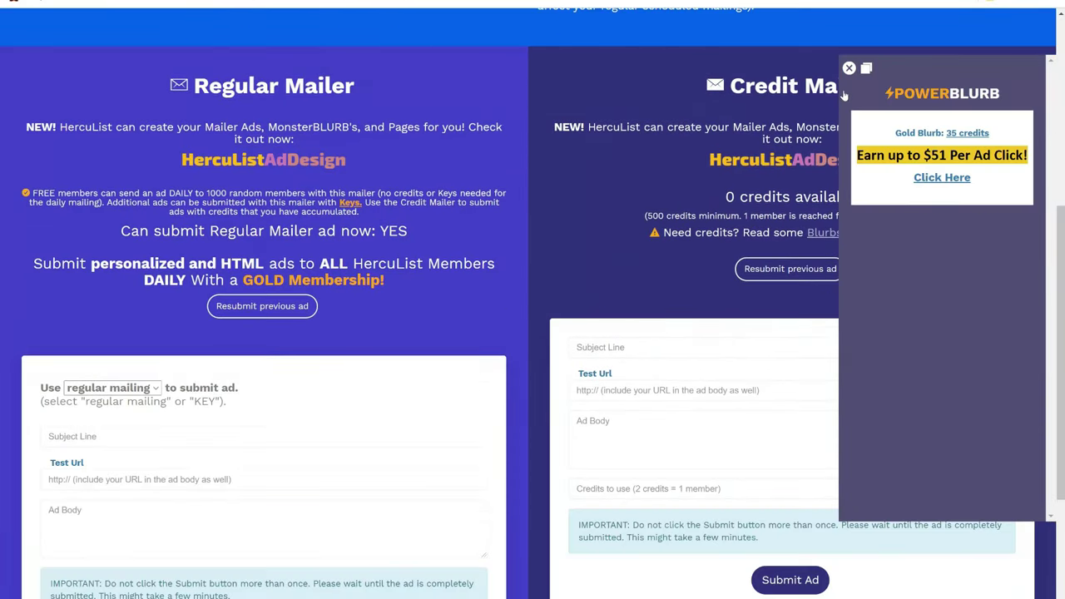
pyautogui.click(849, 69)
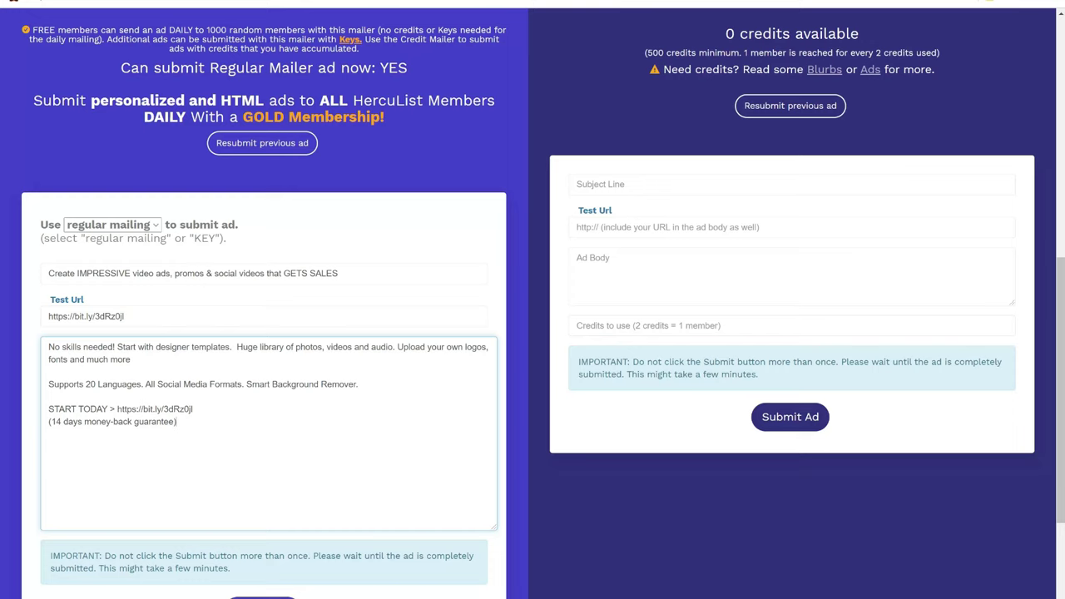
pyautogui.write('.')
pyautogui.scroll(-1, 533, 299)
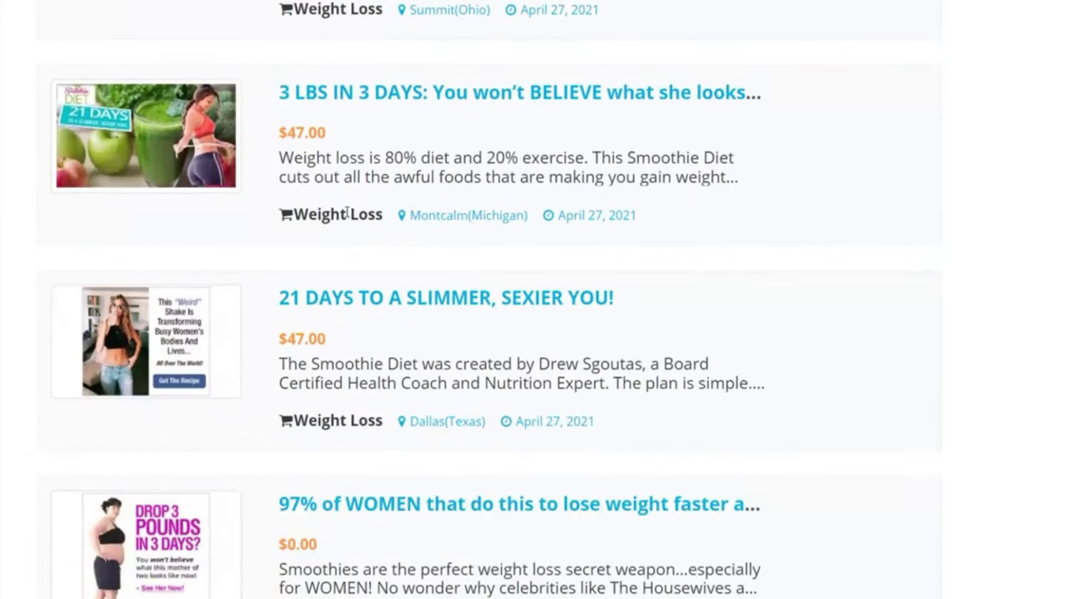
# - Scroll through the PennySaverUSA Weight Loss Smoothie Diet listings priced $47.00
pyautogui.scroll(-3, 347, 214)
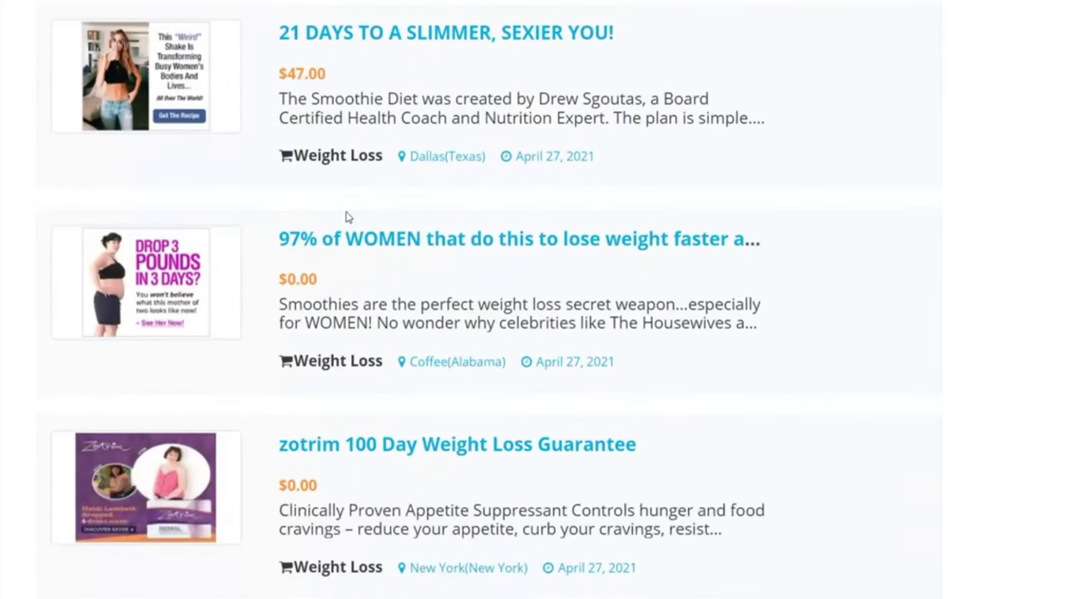
pyautogui.scroll(-3, 347, 216)
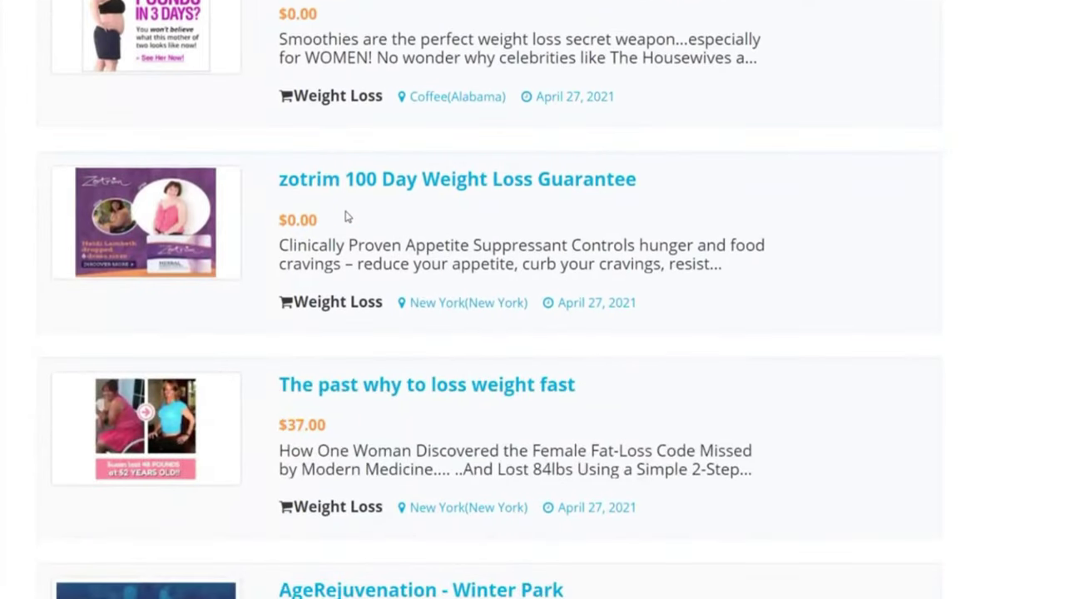
pyautogui.scroll(-5, 348, 217)
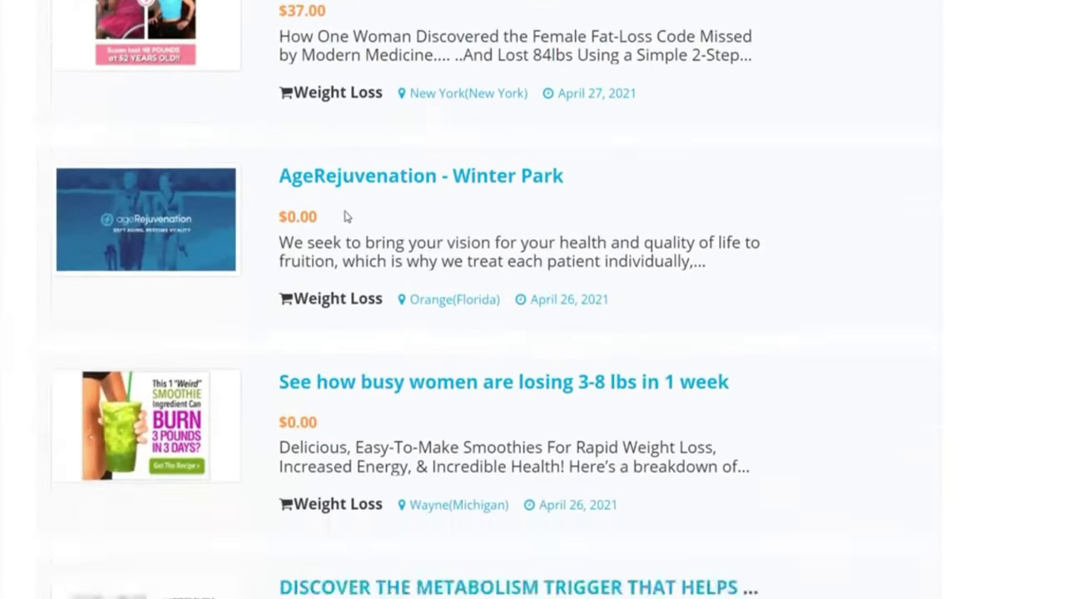
pyautogui.scroll(2, 345, 214)
pyautogui.scroll(4, 345, 213)
pyautogui.scroll(-6, 346, 212)
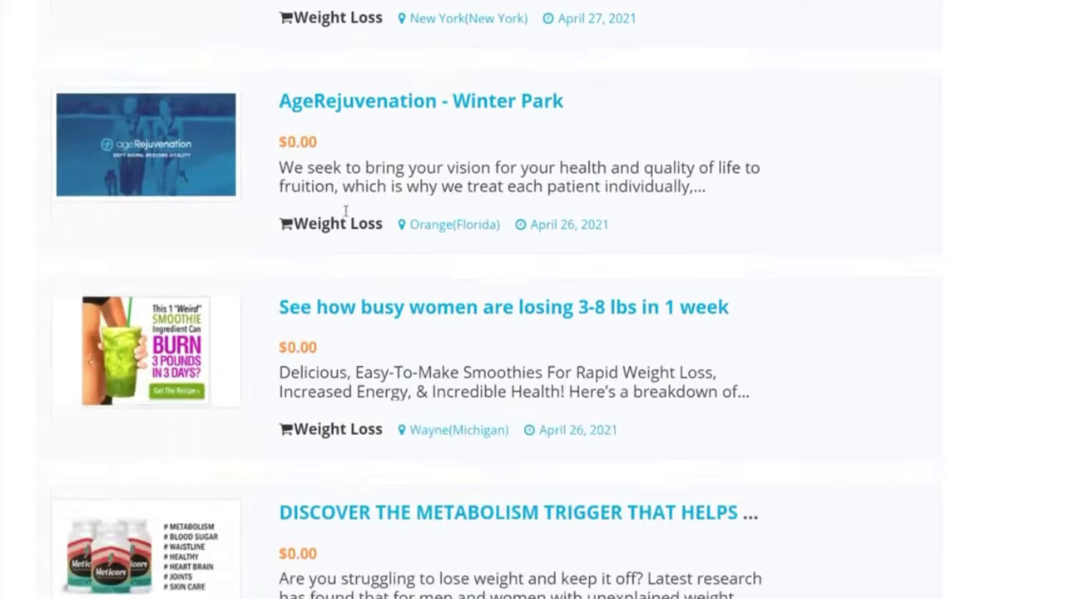
pyautogui.scroll(-4, 347, 217)
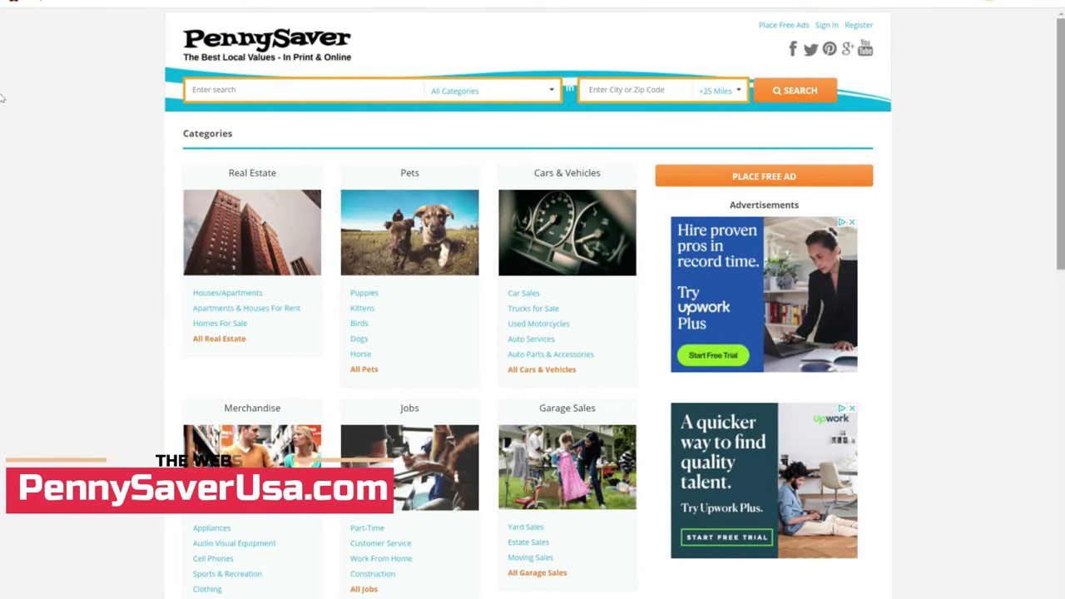
# - Scroll down the PennySaverUSA page to the free ad form's Category dropdown
pyautogui.moveTo(1062, 100); pyautogui.dragTo(1055, 348)
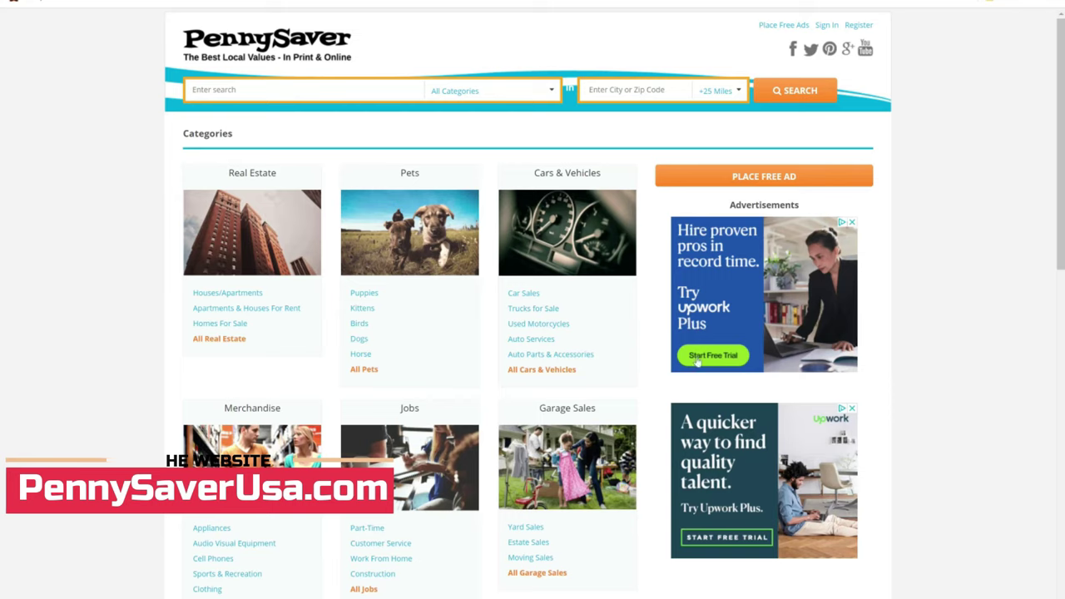
pyautogui.scroll(-2, 698, 360)
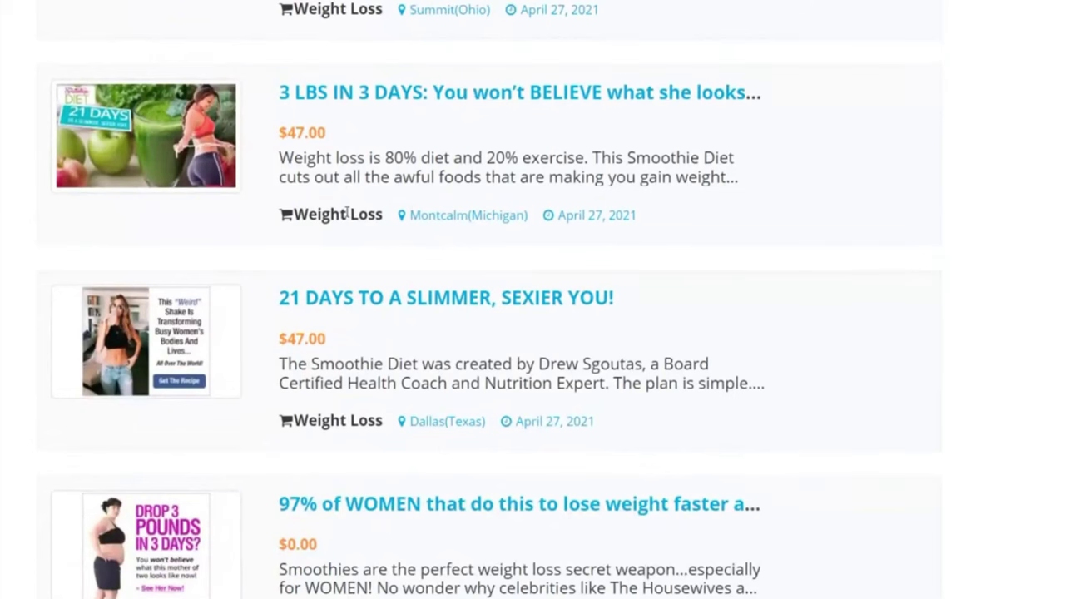
pyautogui.scroll(-3, 347, 215)
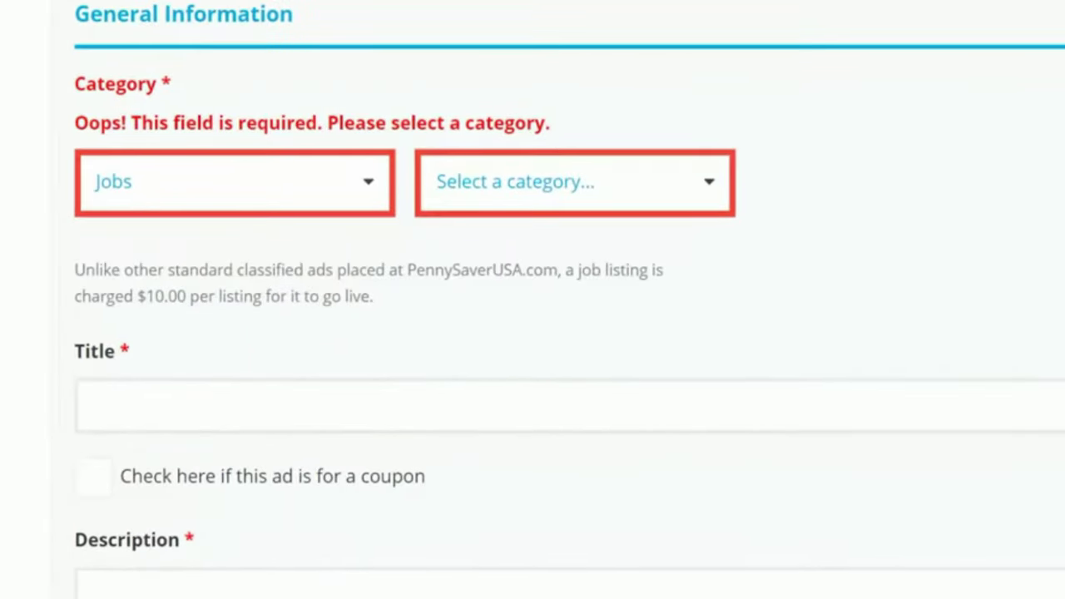
# - Set the job subcategory to Business Opportunities
pyautogui.click(703, 185)
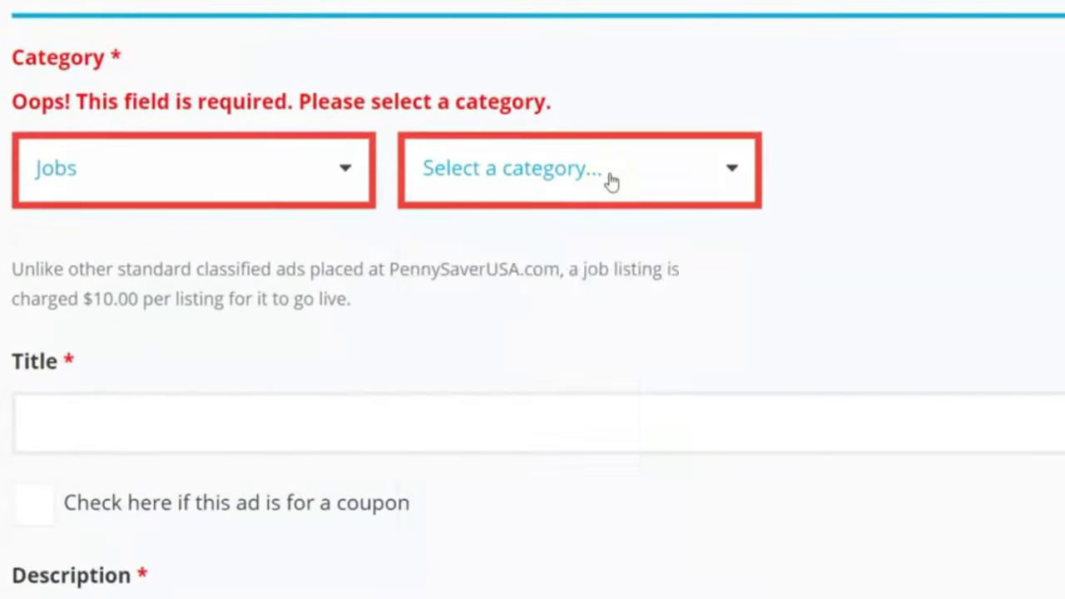
pyautogui.click(601, 192)
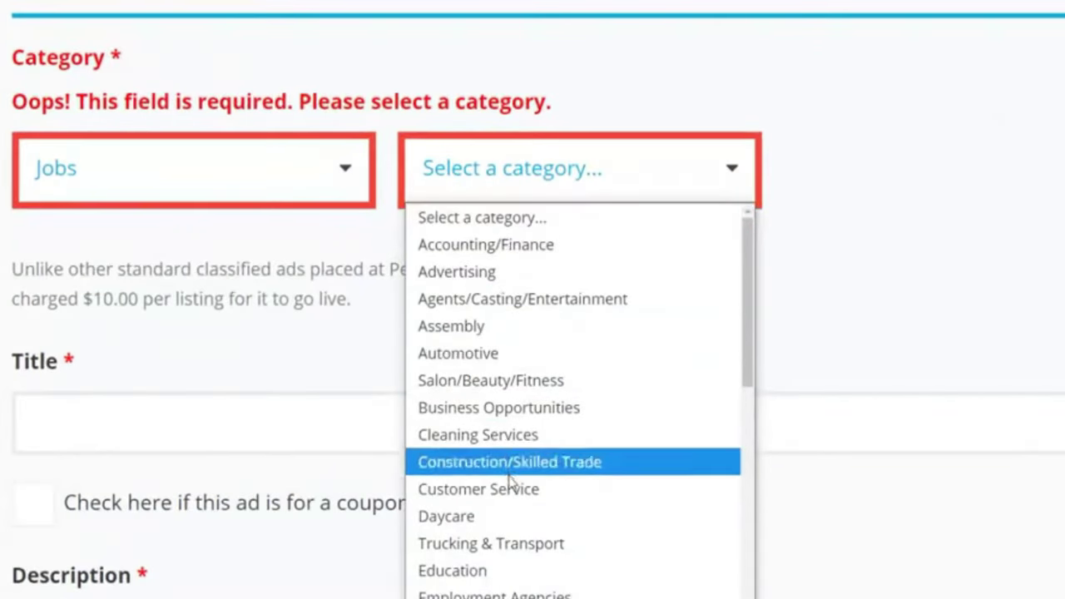
pyautogui.click(471, 408)
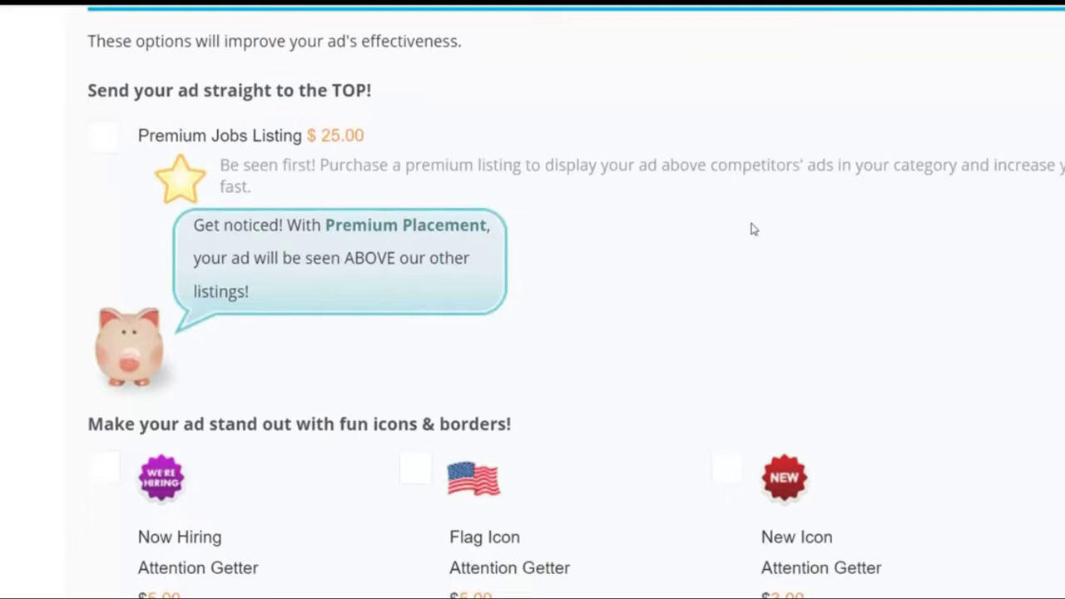
# - Add the $38.00 Now Hiring Package upgrade to the ad
pyautogui.scroll(-3, 752, 228)
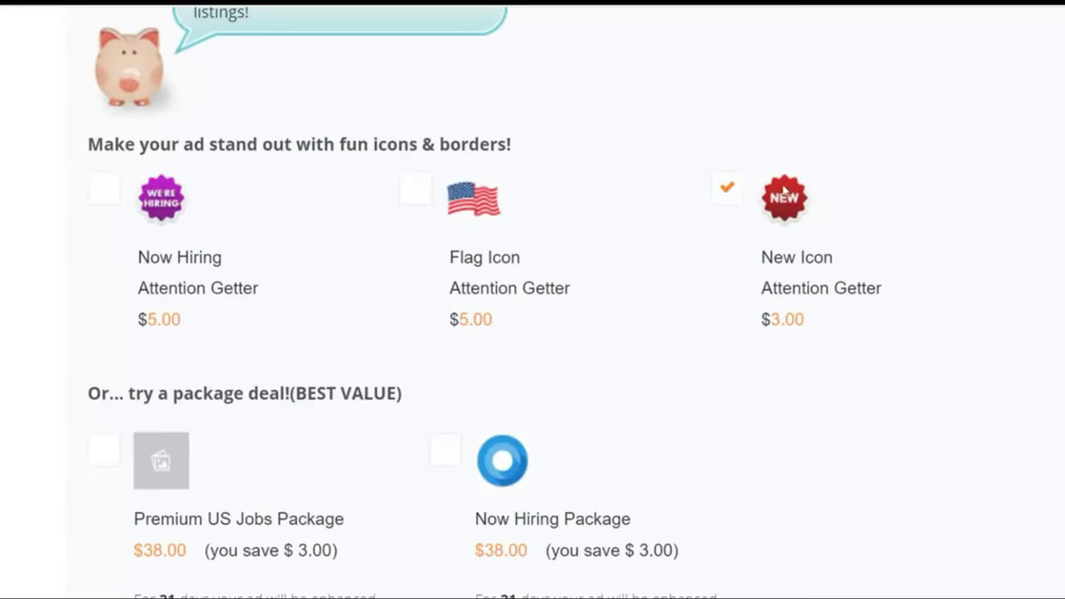
pyautogui.scroll(-3, 458, 188)
pyautogui.click(446, 170)
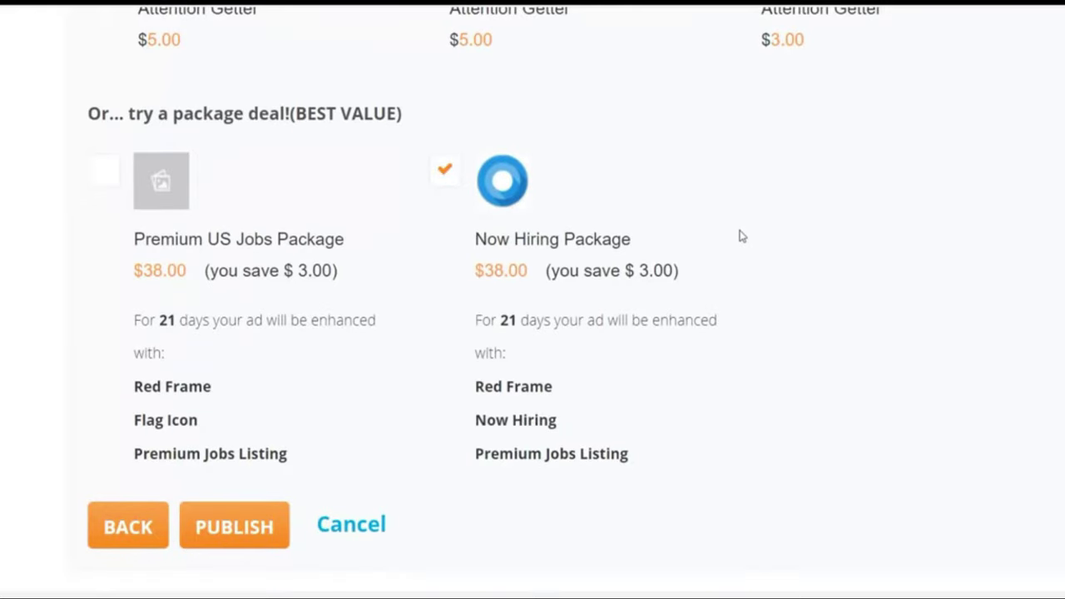
# - Scroll to the bottom of the ad form to reach the PUBLISH button
pyautogui.scroll(-2, 449, 203)
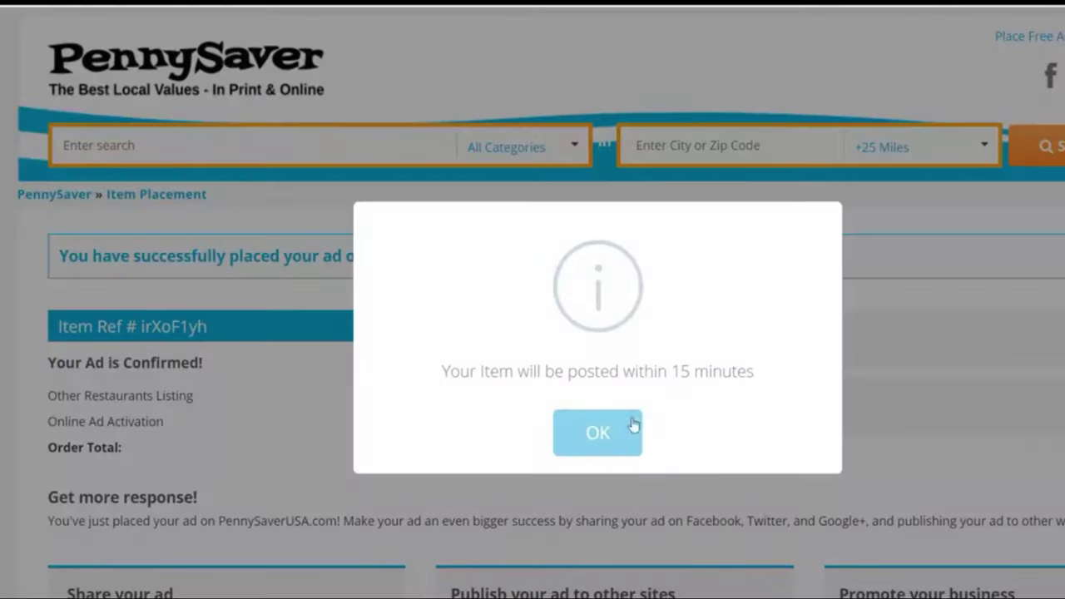